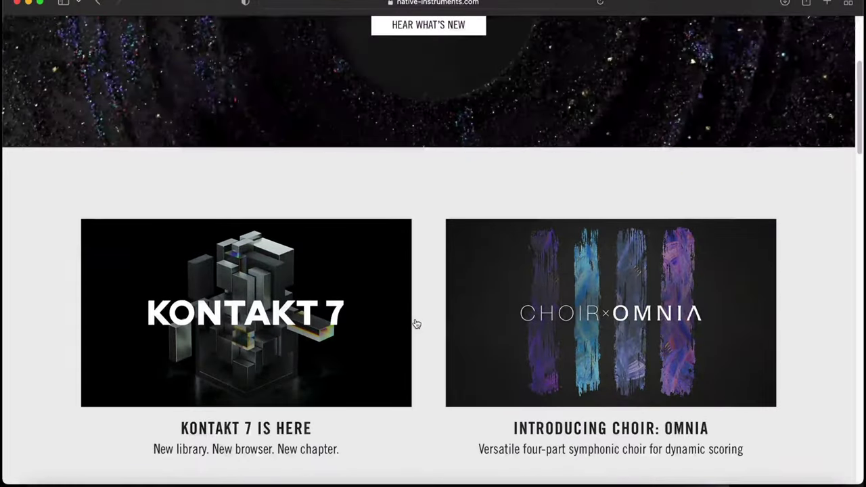
scroll(415, 324, down, 2)
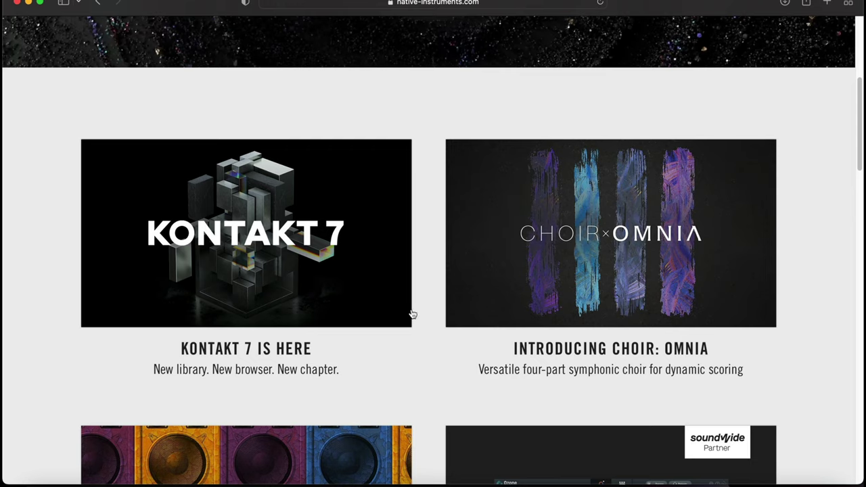
Step: Scroll to the Choir: Omnia announcement on the Native Instruments homepage and open its product page
click(477, 305)
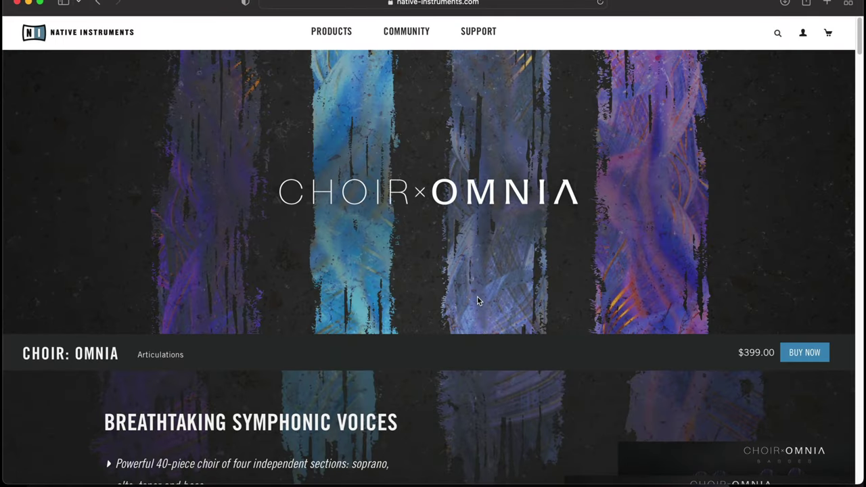
Step: Scroll down the Choir: Omnia product page listed at $399.00
scroll(477, 301, down, 10)
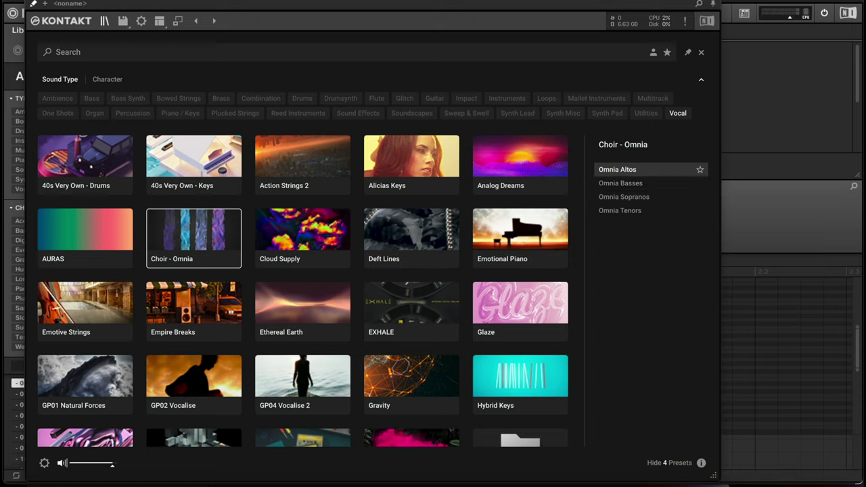
click(655, 184)
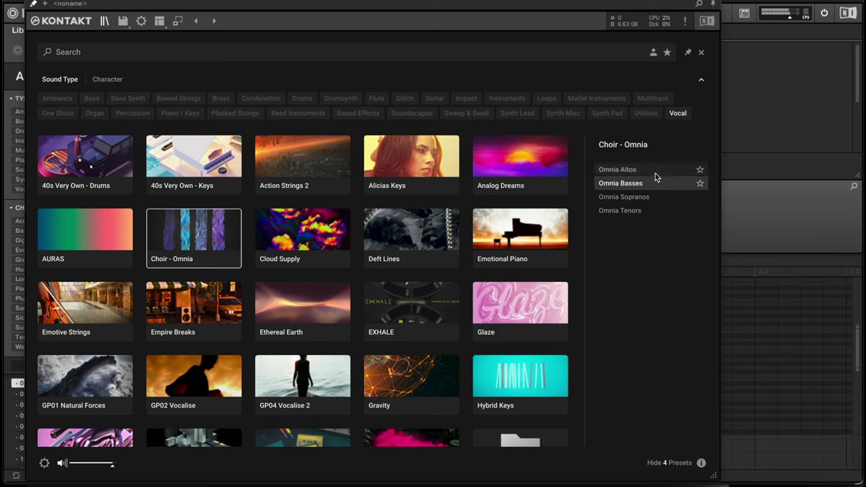
click(655, 172)
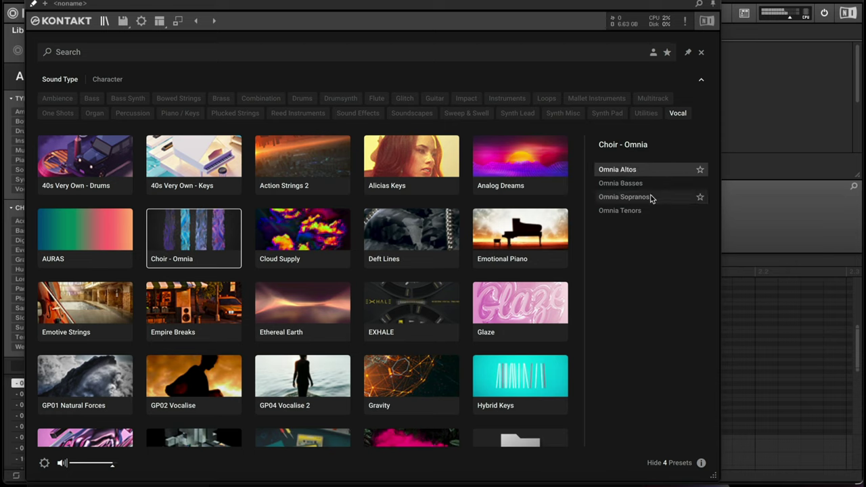
click(652, 198)
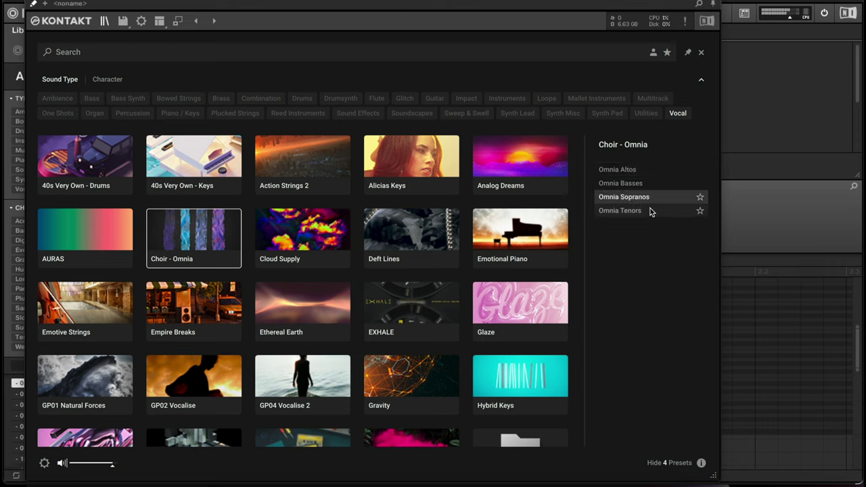
click(650, 212)
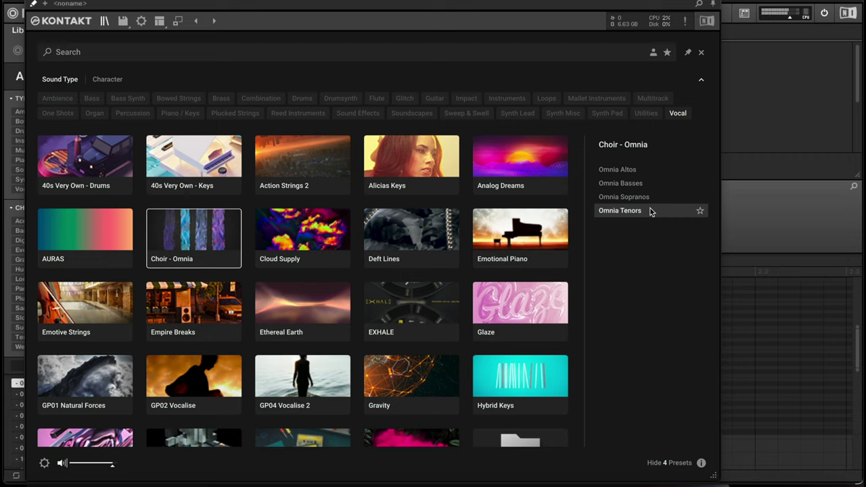
double_click(642, 171)
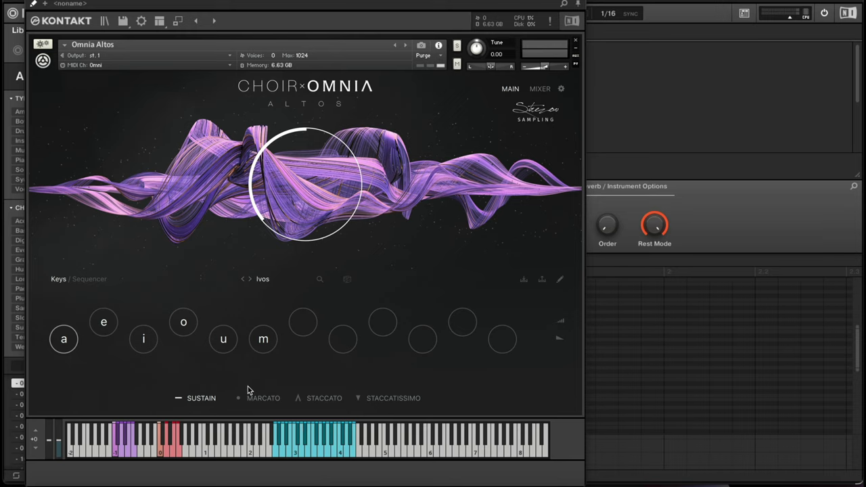
Step: Audition the Altos in staccato, return to sustain, and switch the phrase to sequencer mode
click(172, 452)
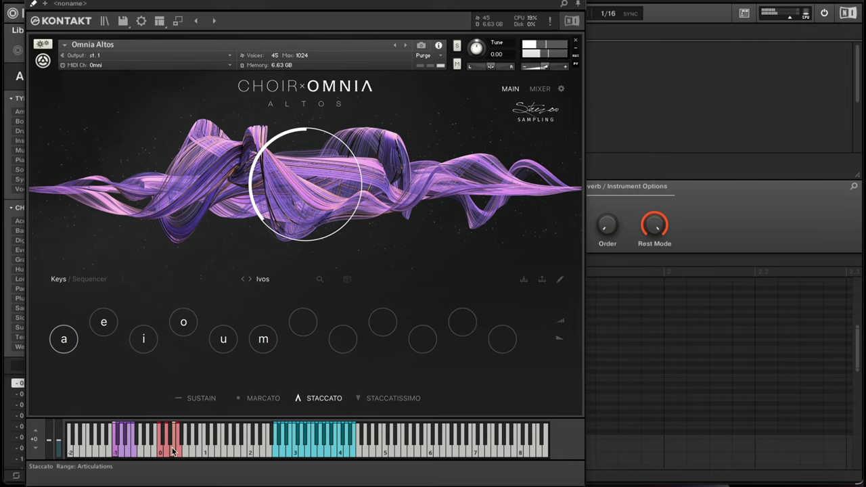
click(124, 448)
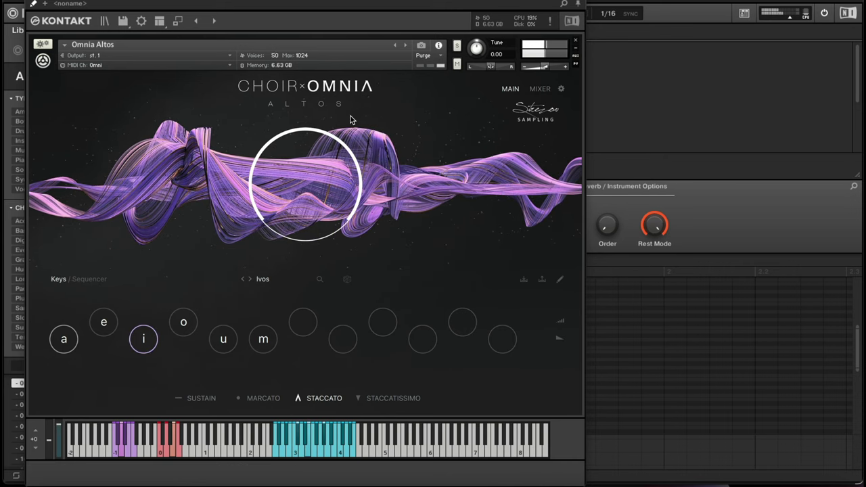
click(199, 398)
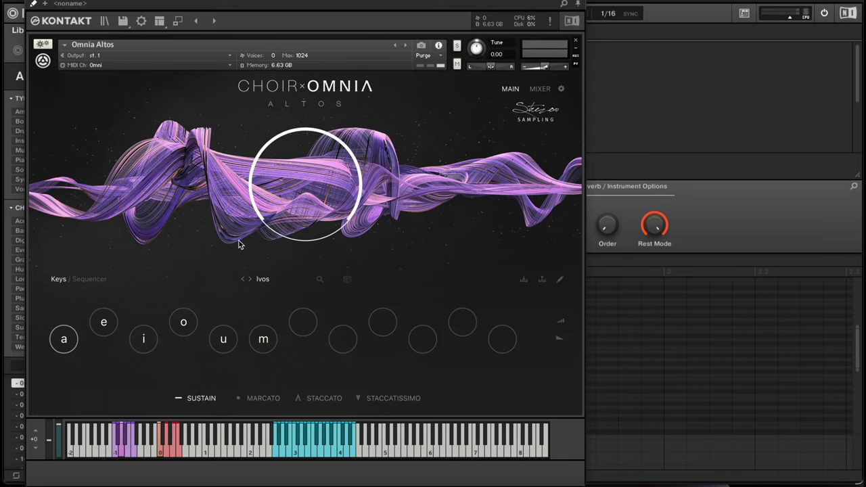
click(96, 279)
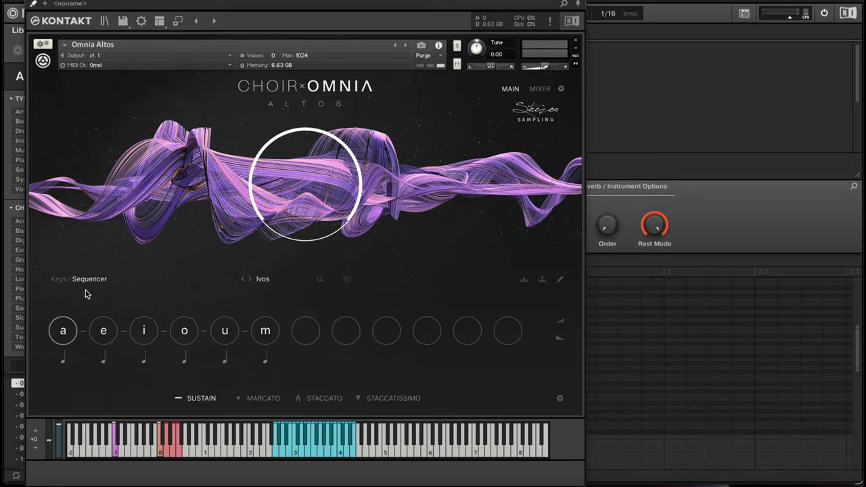
click(267, 281)
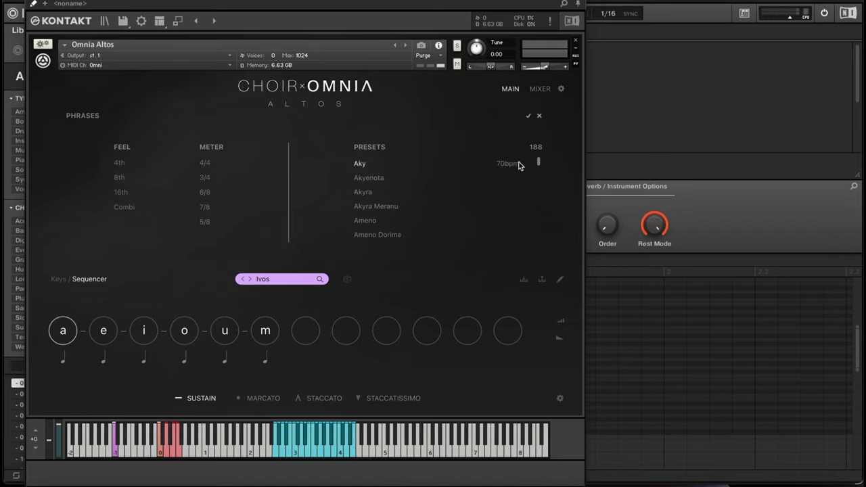
Step: Replace Ivos with the Menin phrase (men-i-nus-a-nom), after trying Marching, staying in sequencer mode
drag(534, 167, 543, 199)
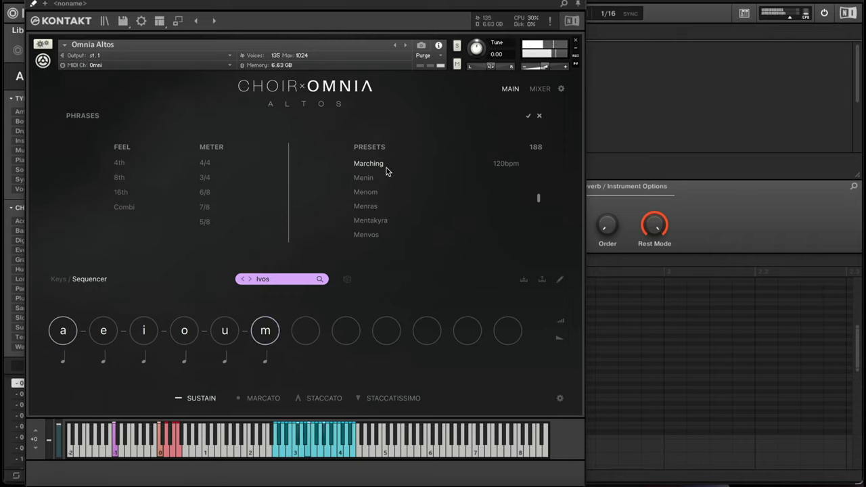
click(384, 165)
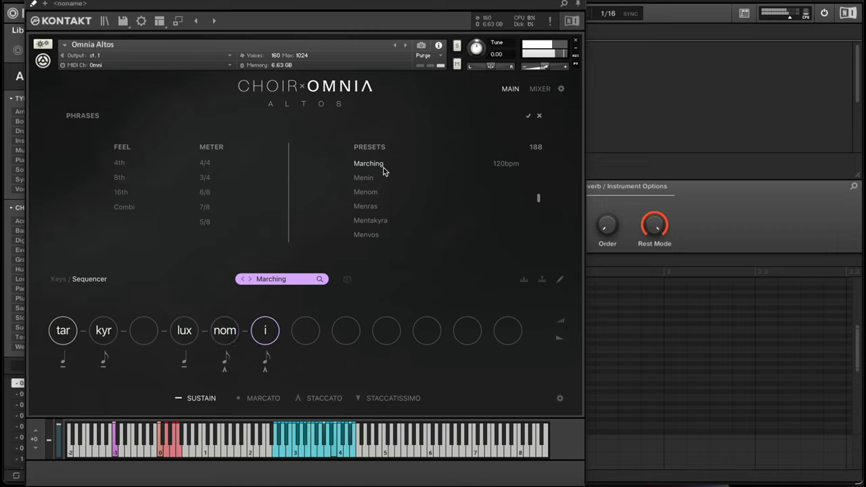
click(380, 177)
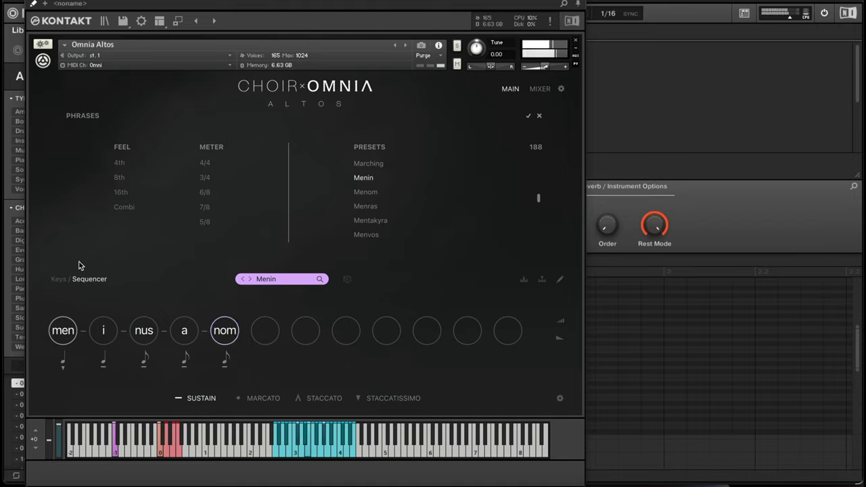
click(59, 279)
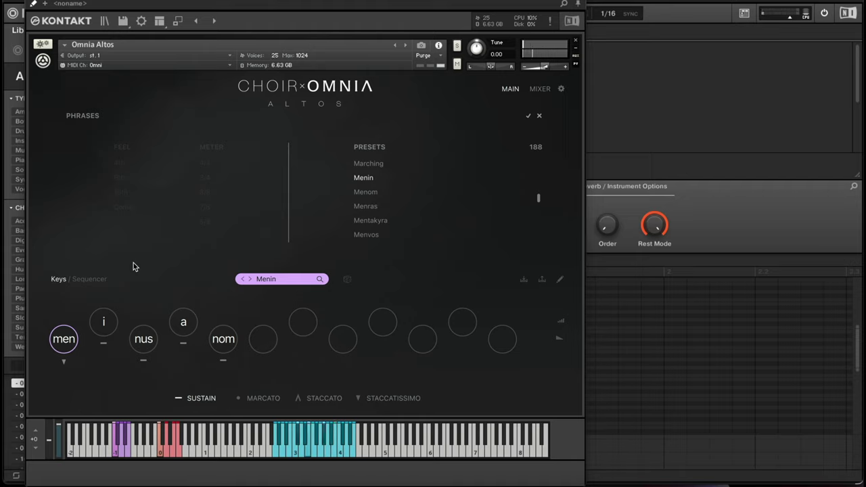
click(95, 281)
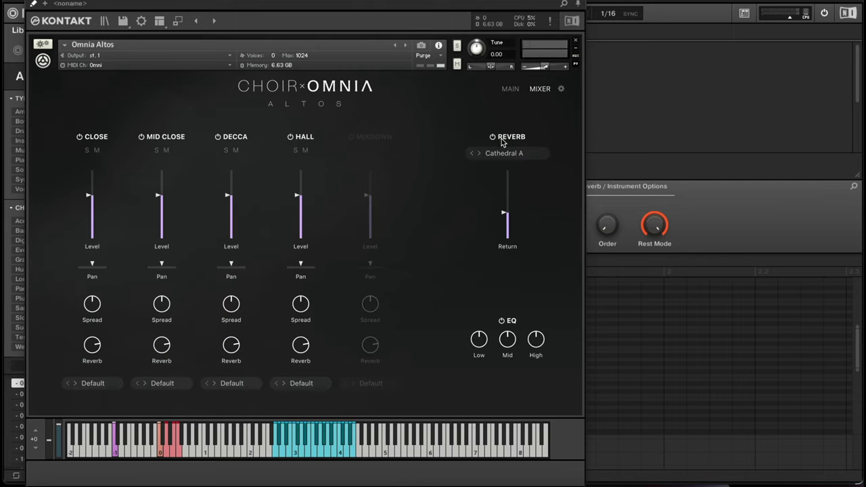
Step: Leave the reverb on Cathedral A and open the Altos settings page with Dynamic Curve and Round Robins
mouse_move(155, 211)
click(514, 155)
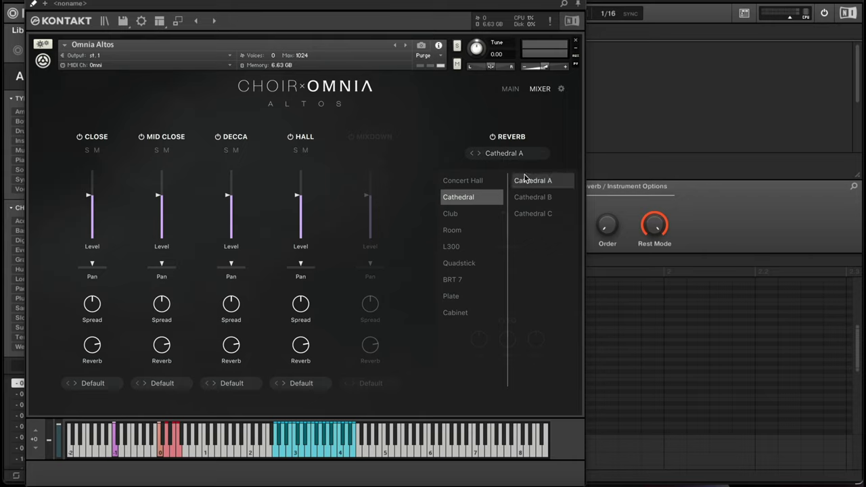
click(554, 137)
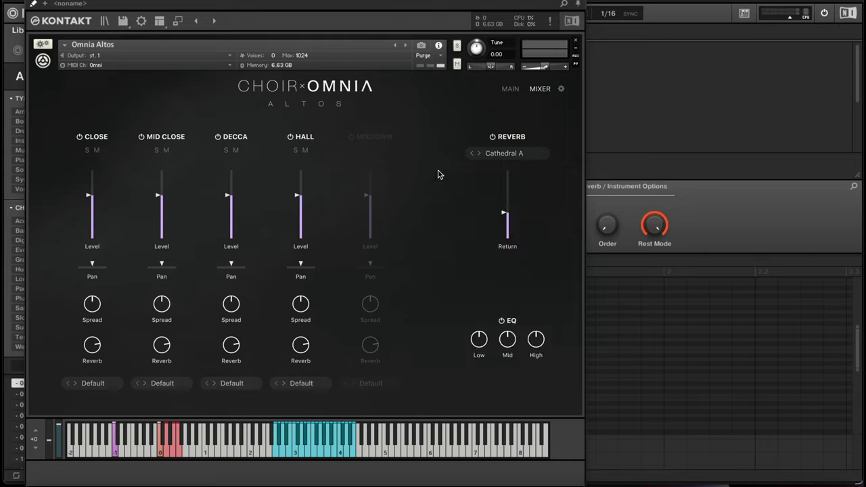
click(561, 90)
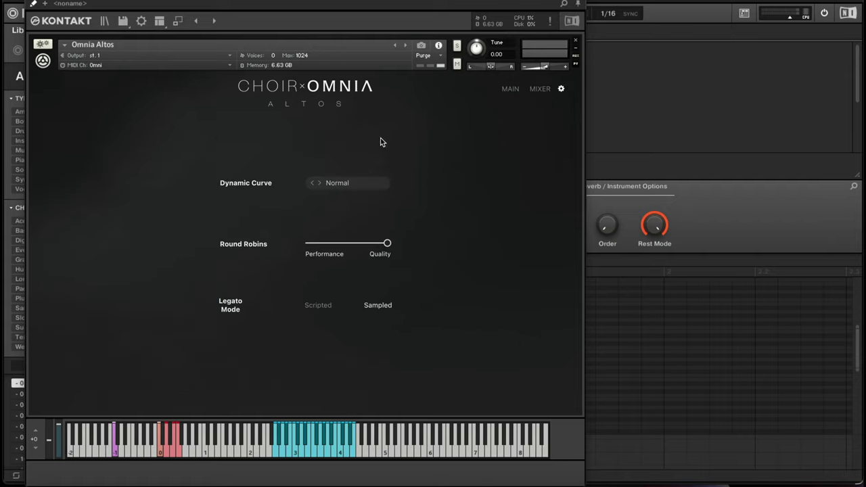
Step: Go back through the Mixer page to the main page with the Menin sequence loaded
click(539, 89)
click(511, 89)
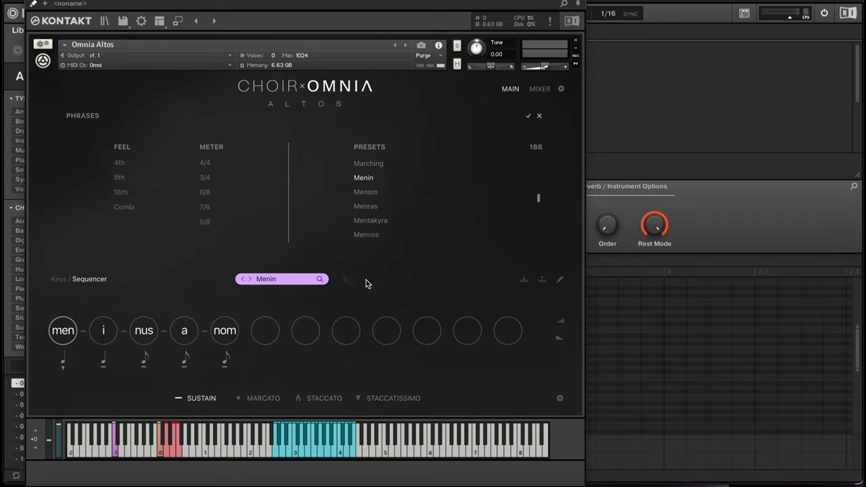
Step: In the syllable editor, set steps 1–3 to kyr, kyr and ras, making ras staccato
click(561, 280)
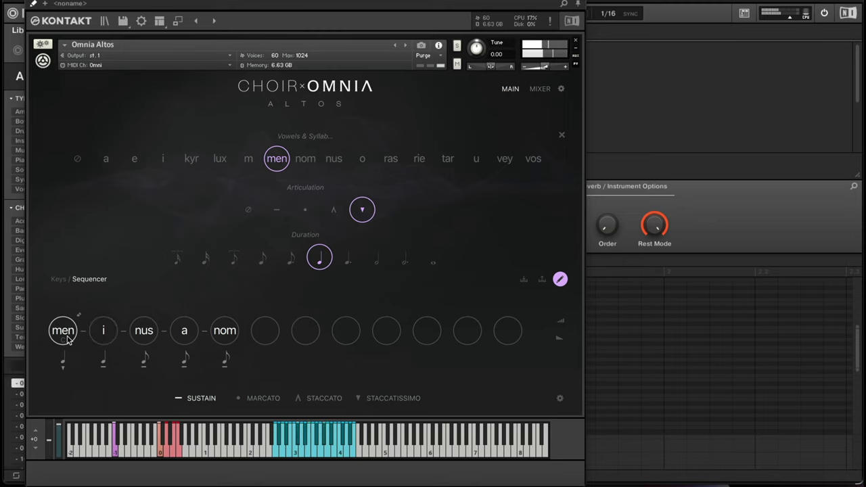
click(219, 161)
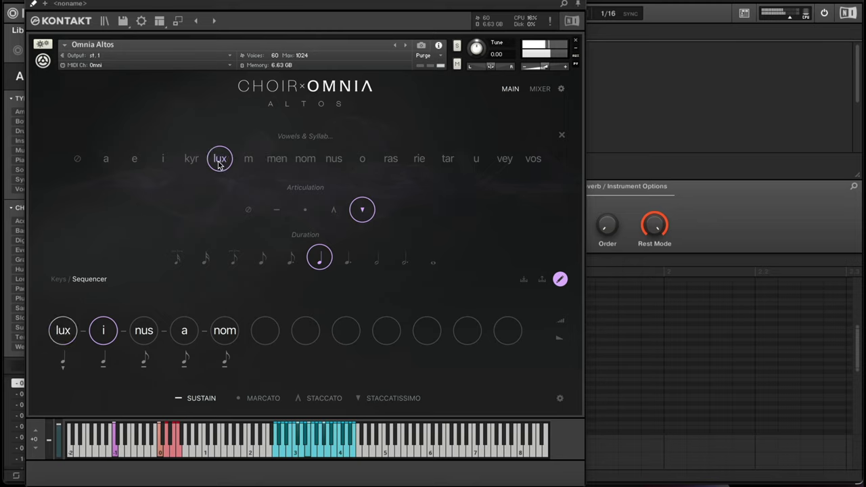
click(192, 161)
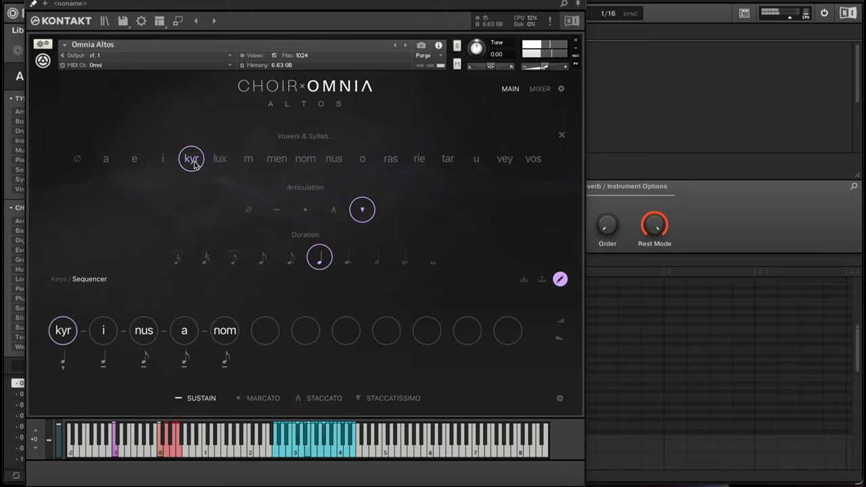
click(106, 328)
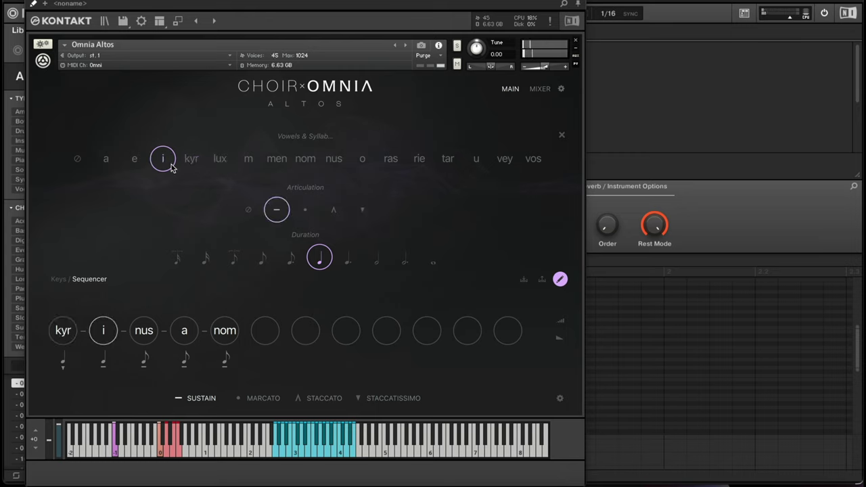
click(190, 157)
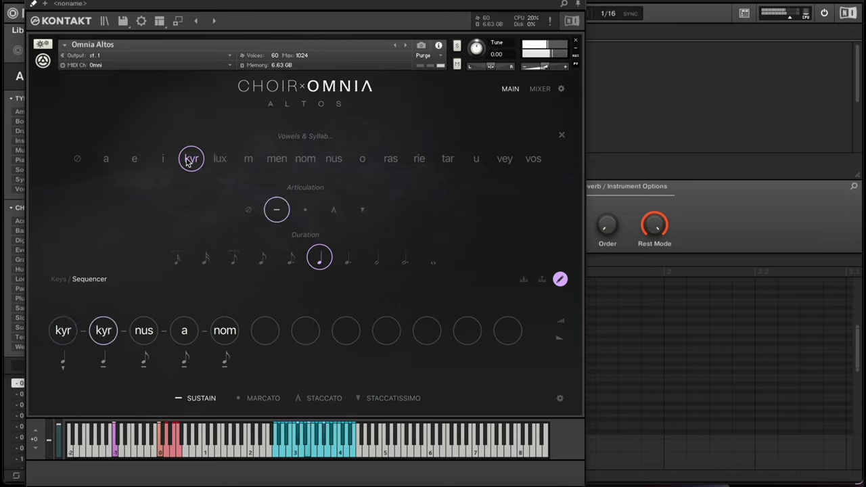
click(144, 330)
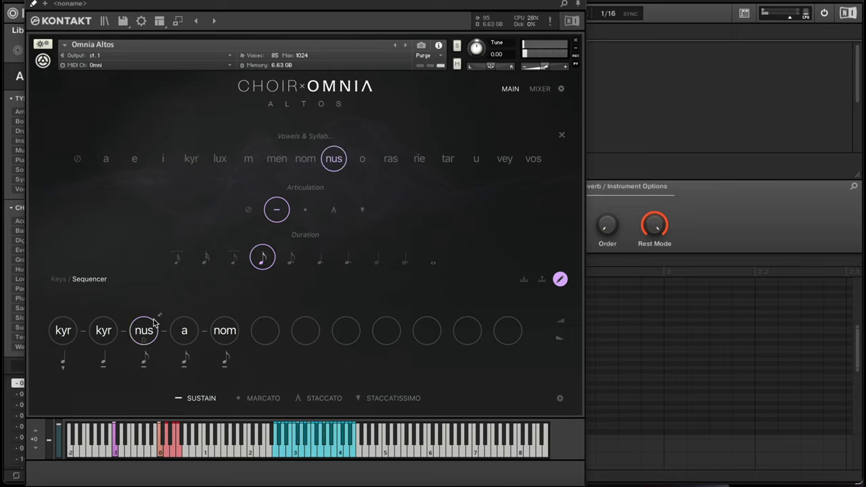
click(393, 161)
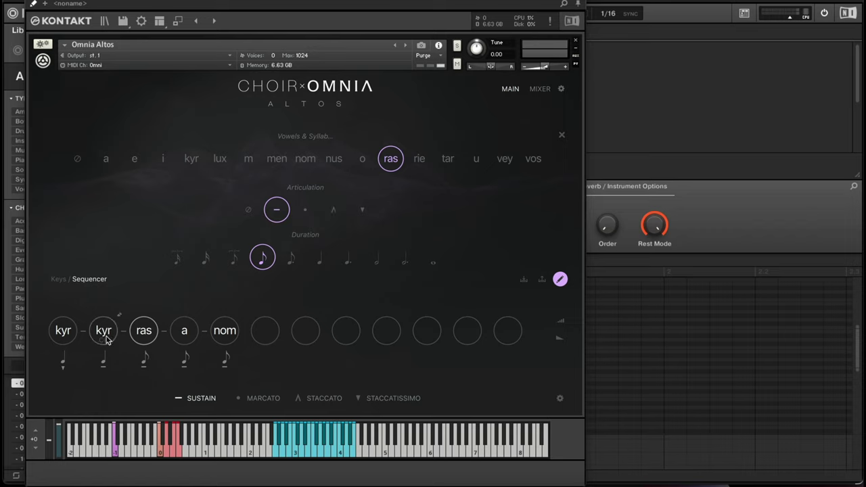
click(335, 209)
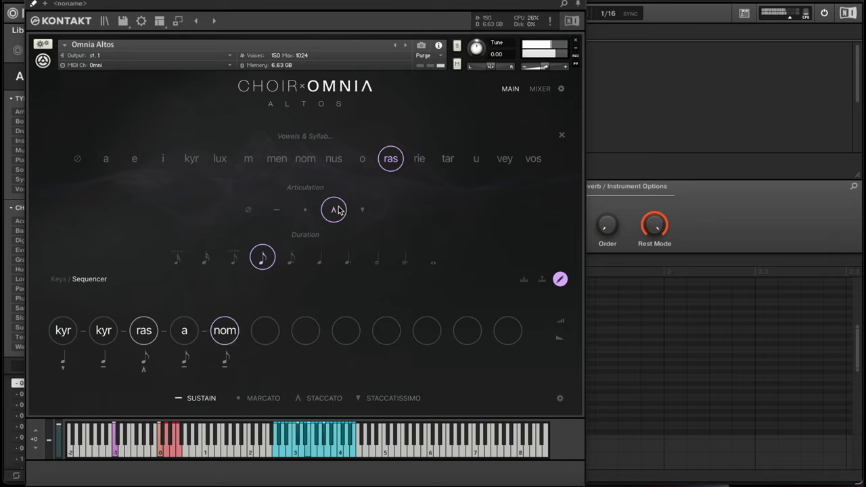
Step: Make the nom and both kyr steps staccato, then close the syllable editor
click(229, 330)
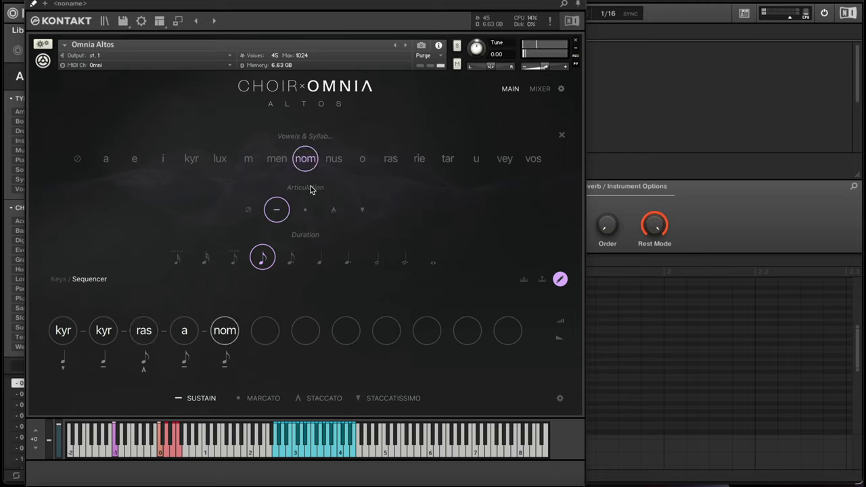
click(331, 210)
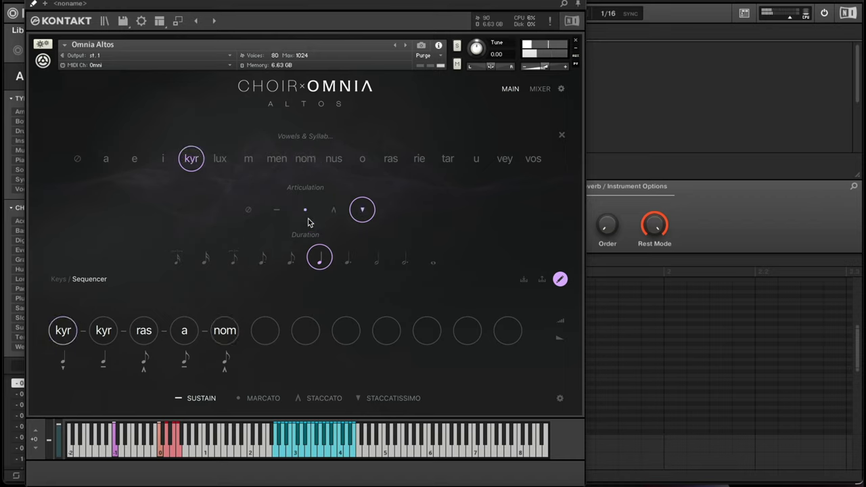
click(332, 213)
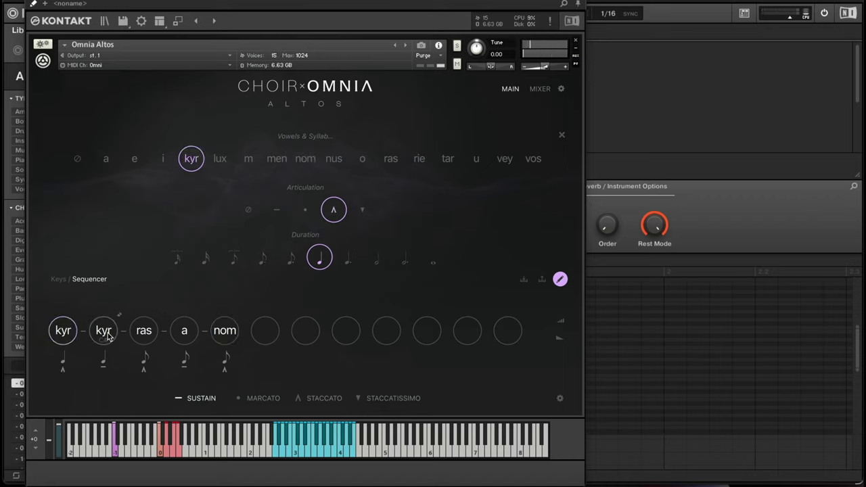
click(330, 212)
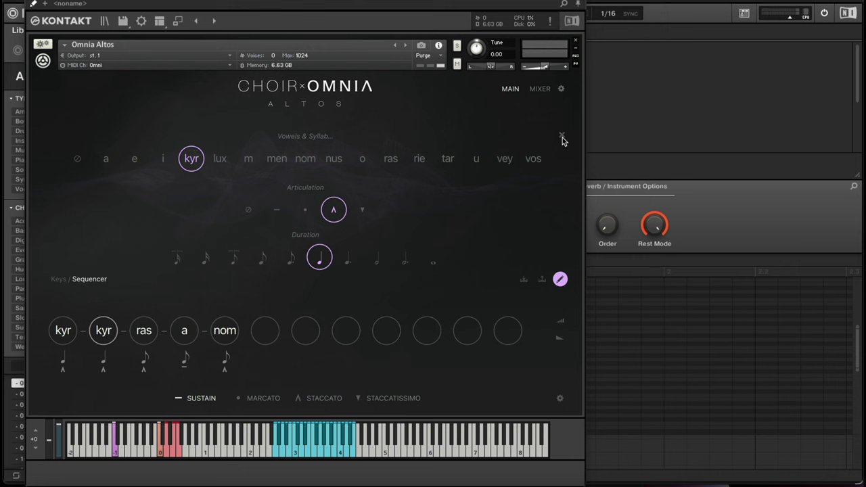
click(562, 136)
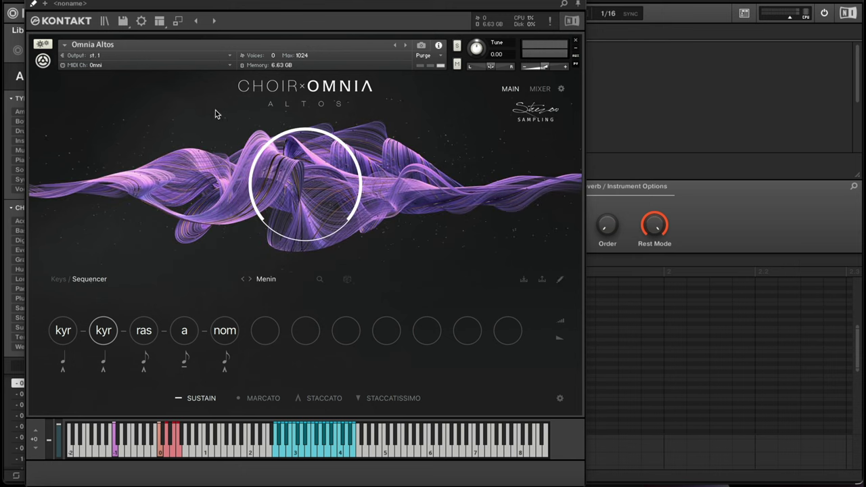
Step: Bring up the library browser filtered to Vocal, showing the four Choir - Omnia presets
click(106, 22)
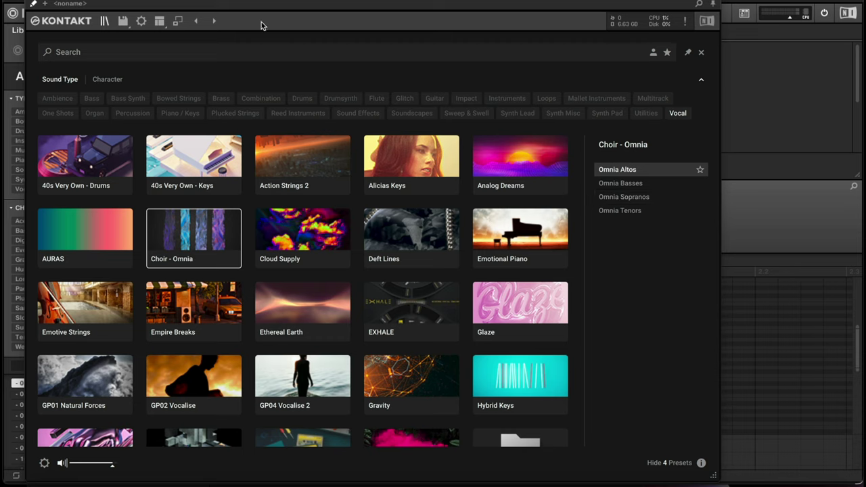
Step: Load Alicias Keys with its Big Auditorium preset, then return to the Omnia Altos instrument
click(161, 22)
click(159, 23)
click(420, 163)
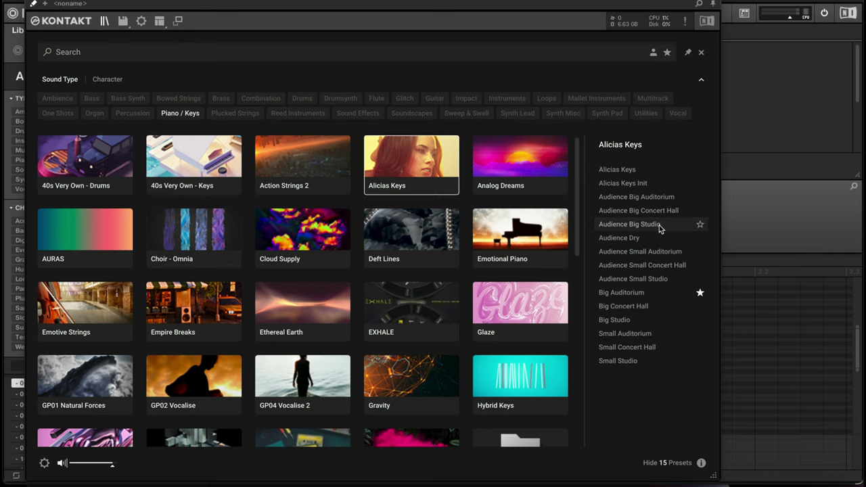
double_click(661, 292)
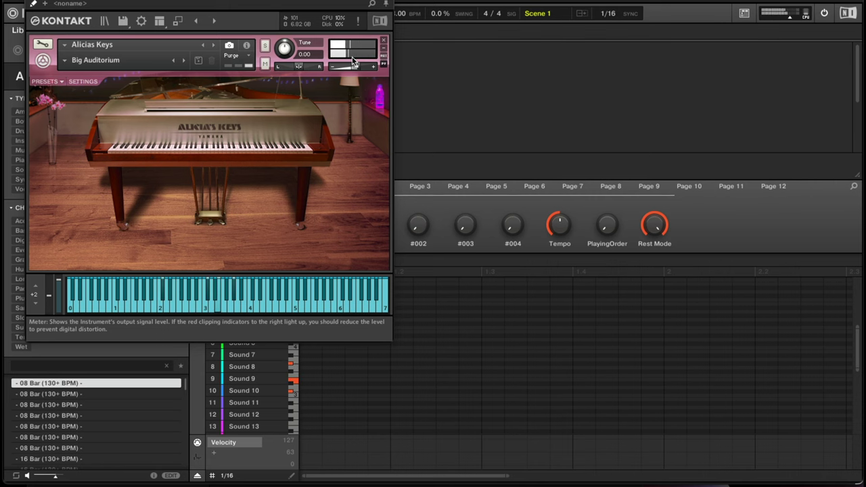
click(197, 21)
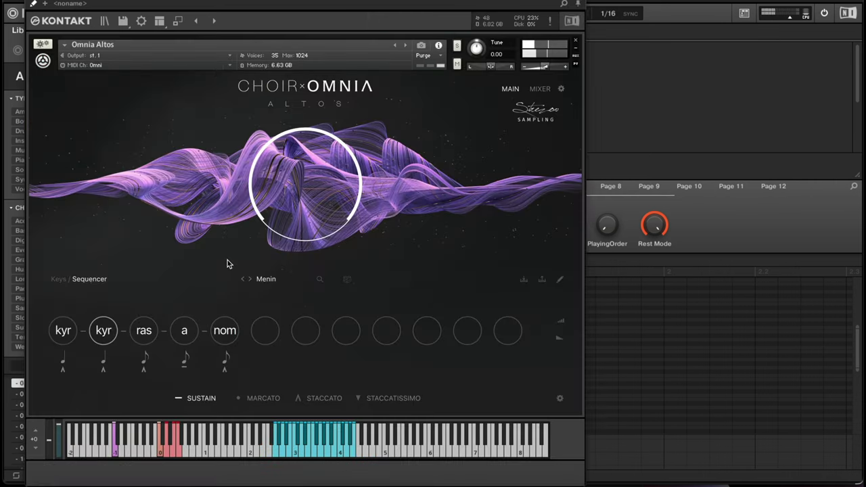
Step: Put the Omnia Altos phrase in Keys mode
click(59, 280)
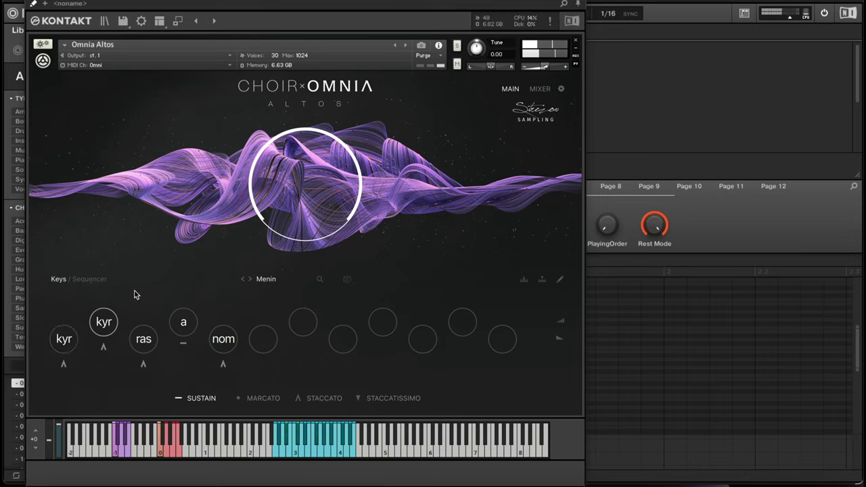
click(86, 280)
click(58, 279)
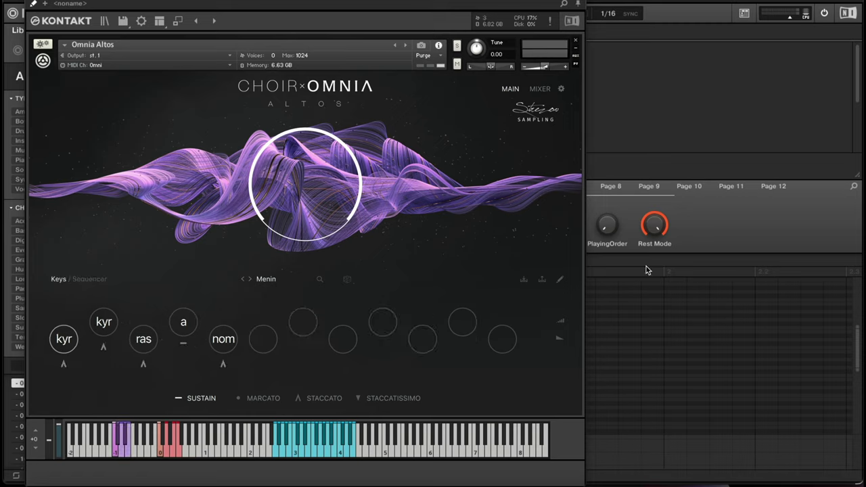
Step: In the syllable editor, set both kyr syllables to the sustain articulation
click(559, 280)
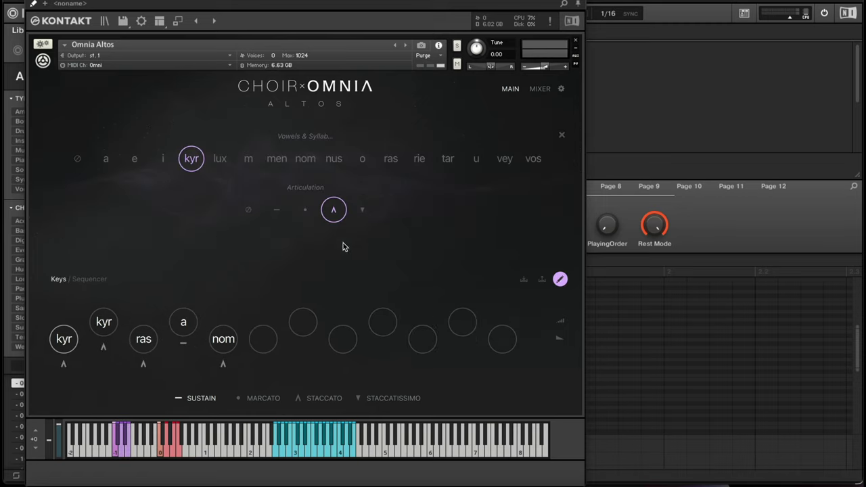
click(277, 210)
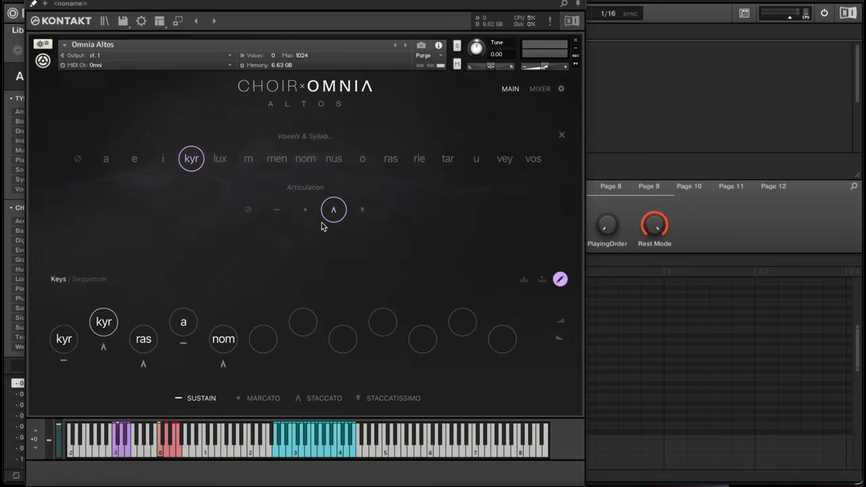
click(277, 210)
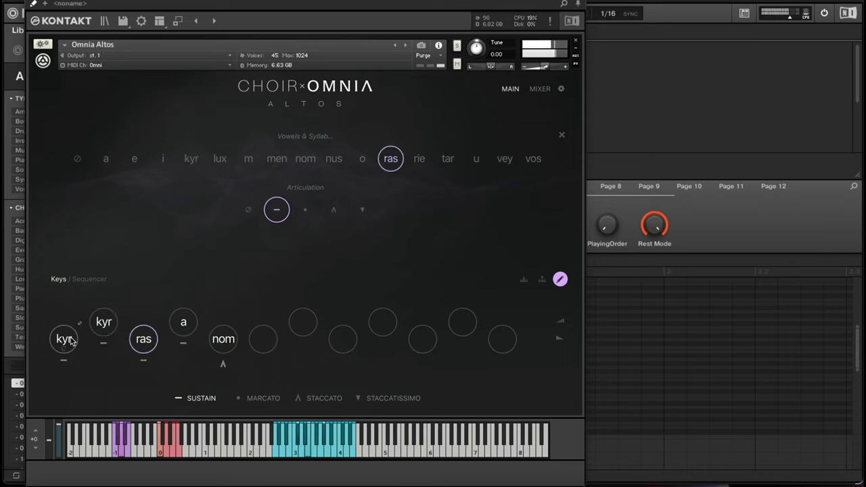